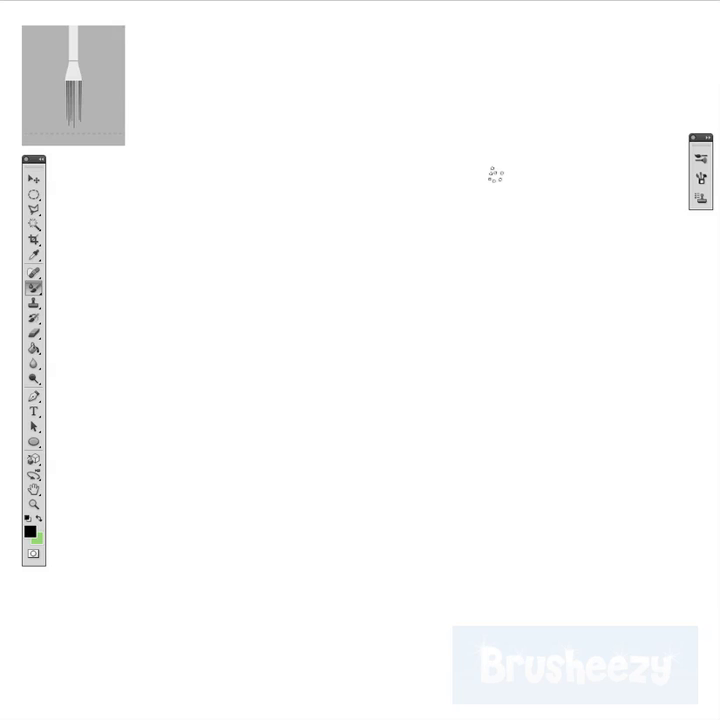
Open the Brush panel and show the Brush Presets grid of round, bristle and scatter tips.
{"action": "left_click", "coordinate": [701, 177]}
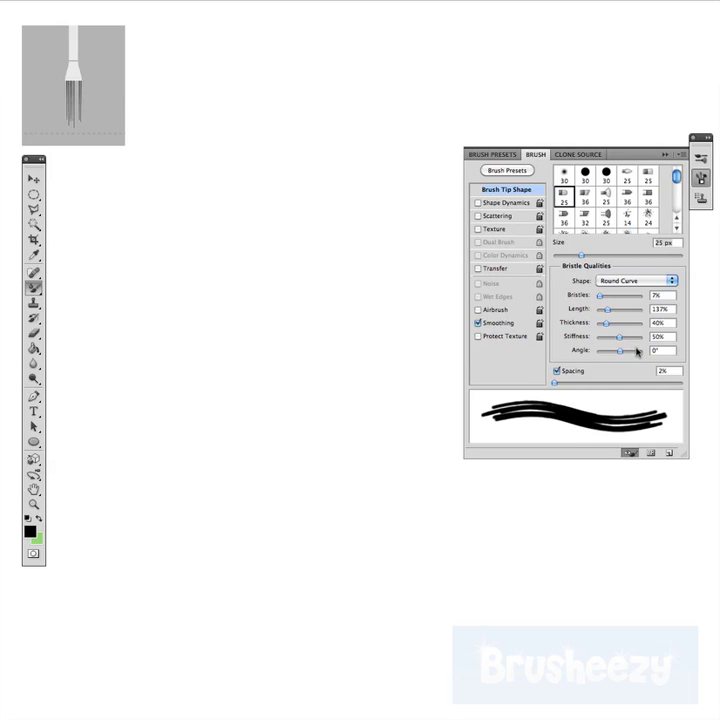
{"action": "left_click", "coordinate": [489, 157]}
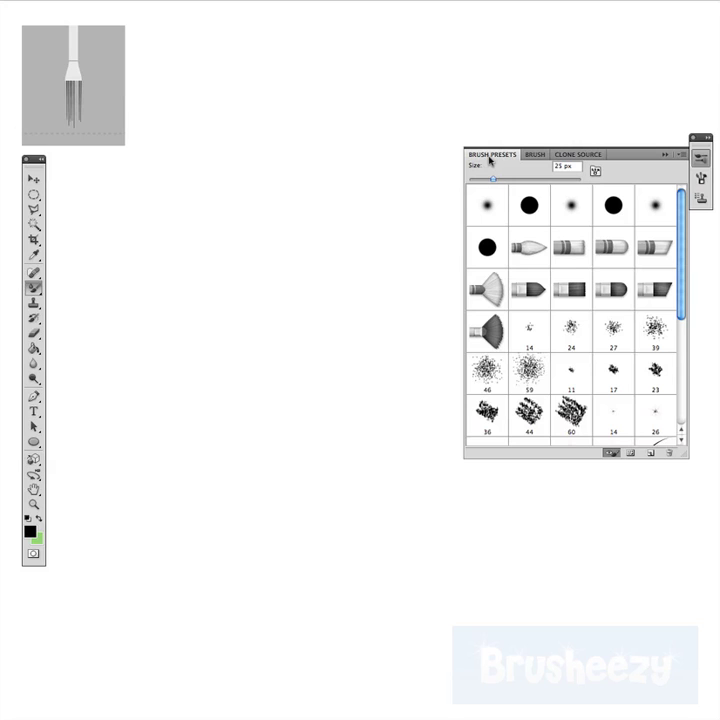
{"action": "left_click", "coordinate": [528, 249]}
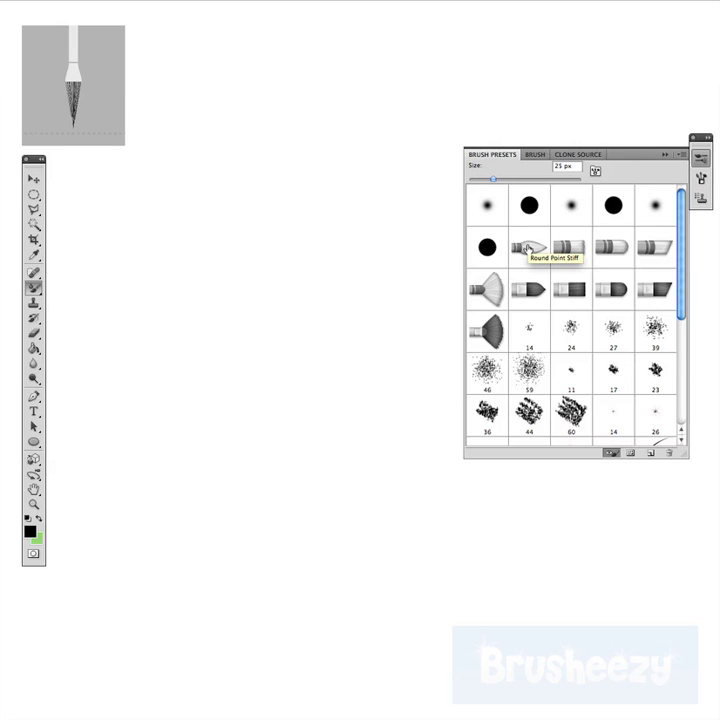
{"action": "left_click", "coordinate": [567, 247]}
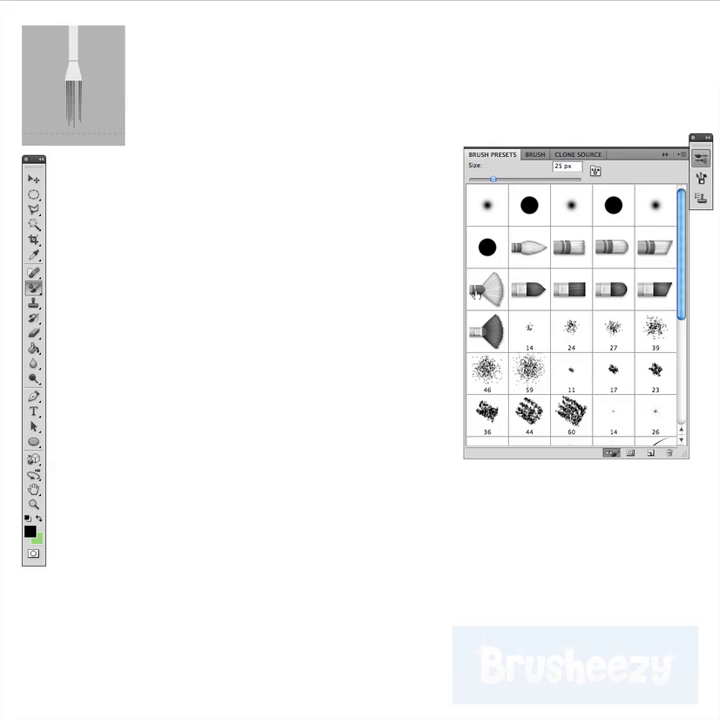
{"action": "left_click", "coordinate": [473, 290]}
Pick the Round Point Stiff preset at 87 px and paint a long horizontal black stroke.
{"action": "left_click", "coordinate": [526, 251]}
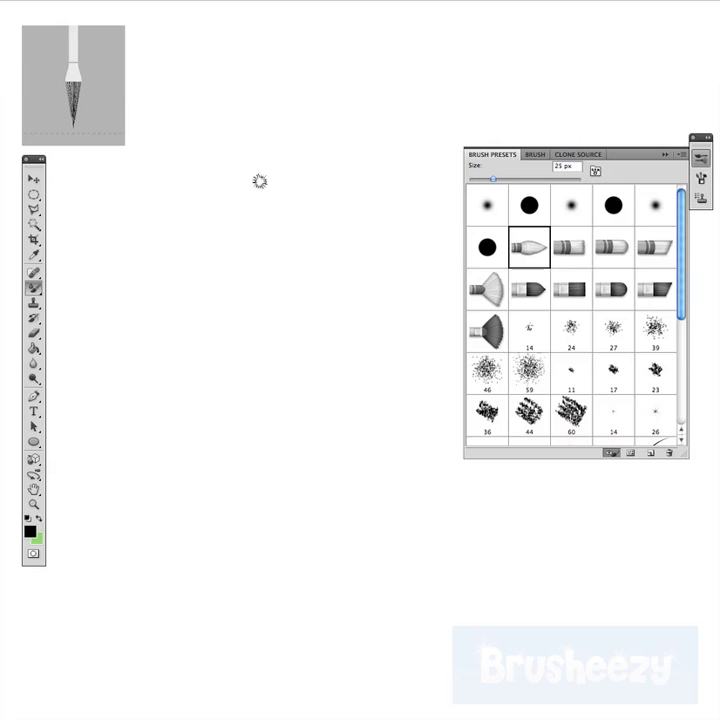
{"action": "left_click_drag", "start_coordinate": [493, 179], "coordinate": [557, 181]}
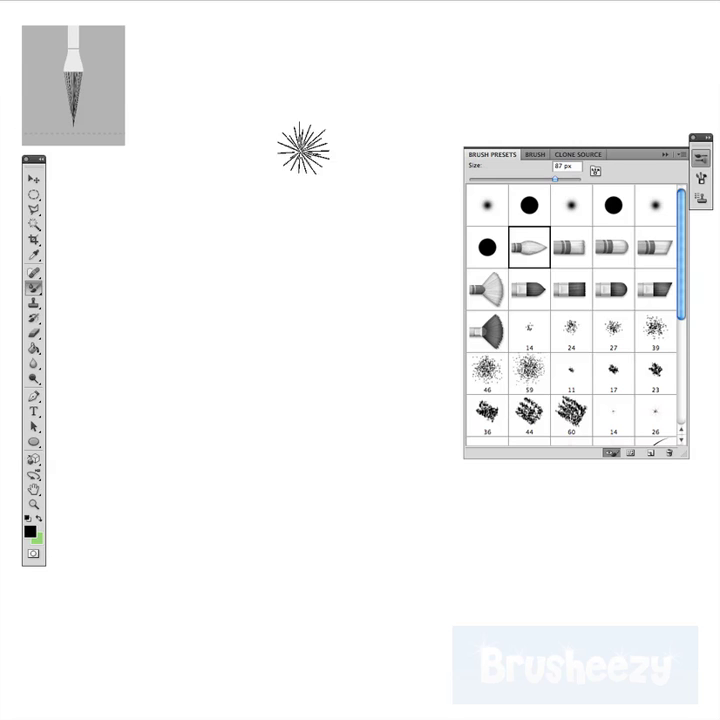
{"action": "left_click", "coordinate": [664, 155]}
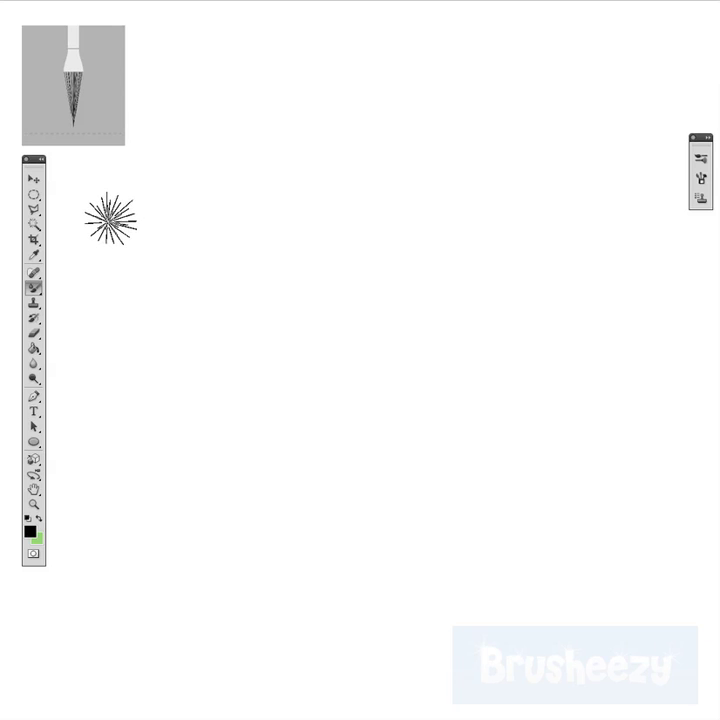
{"action": "mouse_move", "coordinate": [109, 217]}
{"action": "left_mouse_down"}
{"action": "mouse_move", "coordinate": [257, 194]}
{"action": "mouse_move", "coordinate": [566, 220]}
{"action": "left_mouse_up"}
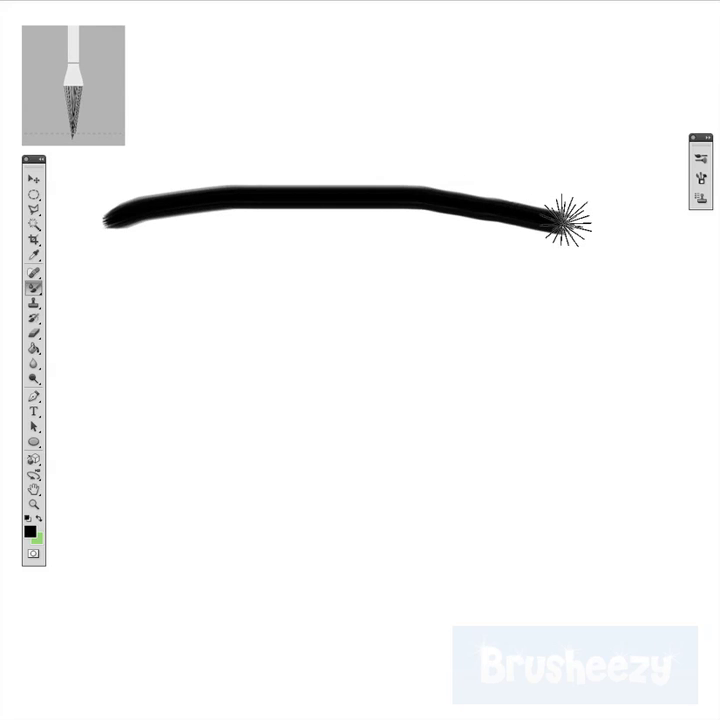
Undo the stroke and test two flat bristle presets with strokes across the upper canvas.
{"action": "left_click", "coordinate": [700, 160]}
{"action": "key", "text": "ctrl+z"}
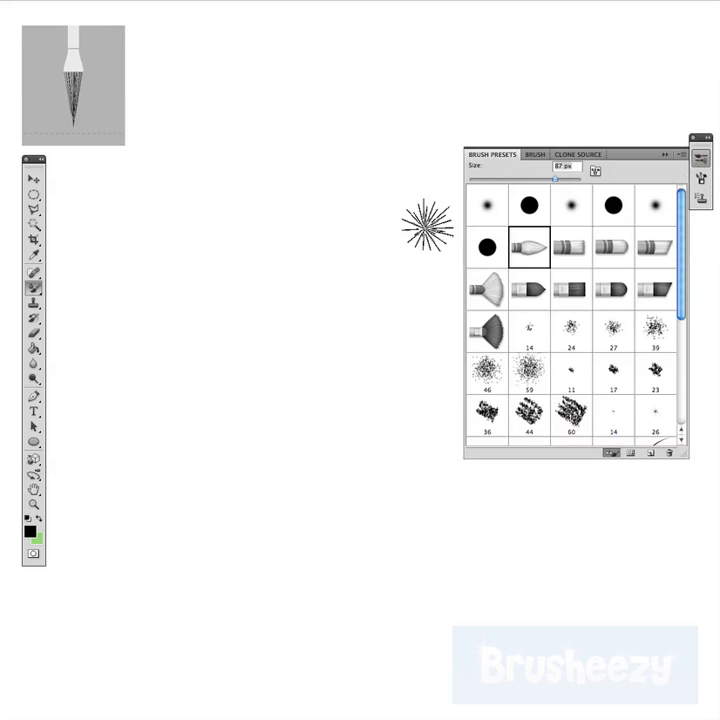
{"action": "left_click", "coordinate": [558, 242]}
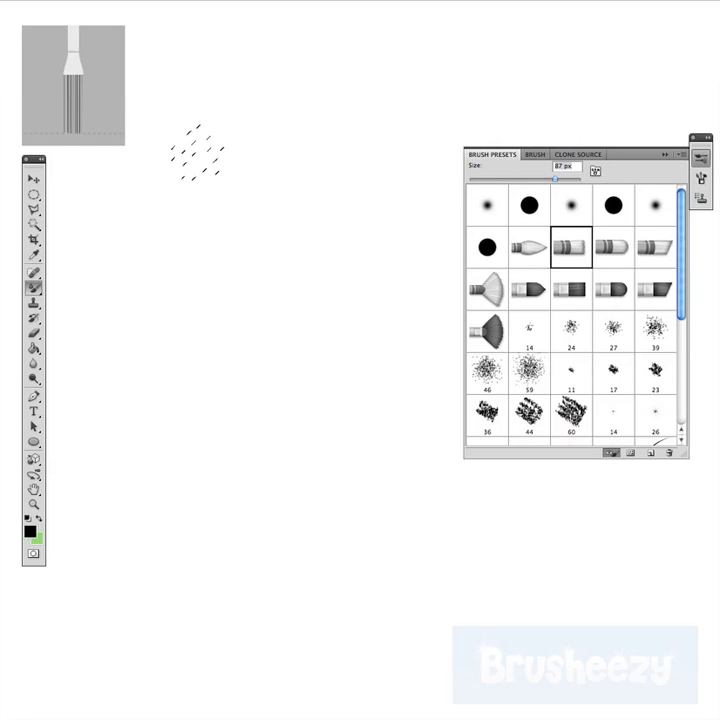
{"action": "mouse_move", "coordinate": [198, 150]}
{"action": "left_mouse_down"}
{"action": "mouse_move", "coordinate": [406, 100]}
{"action": "mouse_move", "coordinate": [660, 80]}
{"action": "left_mouse_up"}
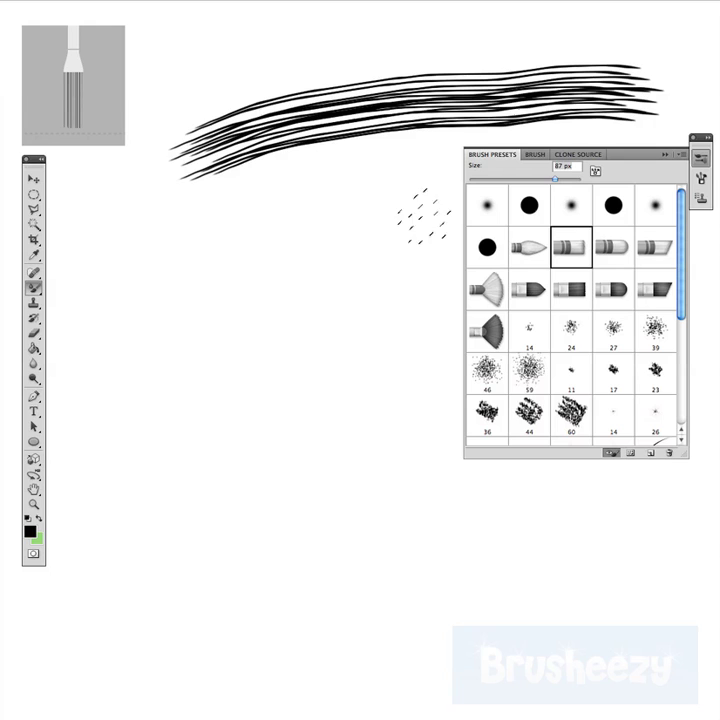
{"action": "key", "text": "ctrl+z"}
{"action": "left_click", "coordinate": [613, 248]}
{"action": "mouse_move", "coordinate": [250, 190]}
{"action": "left_mouse_down"}
{"action": "mouse_move", "coordinate": [445, 109]}
{"action": "mouse_move", "coordinate": [611, 88]}
{"action": "mouse_move", "coordinate": [620, 95]}
{"action": "left_mouse_up"}
Try the angled flat preset, then settle on Round Fan and paint dense strokes at left.
{"action": "key", "text": "ctrl+z"}
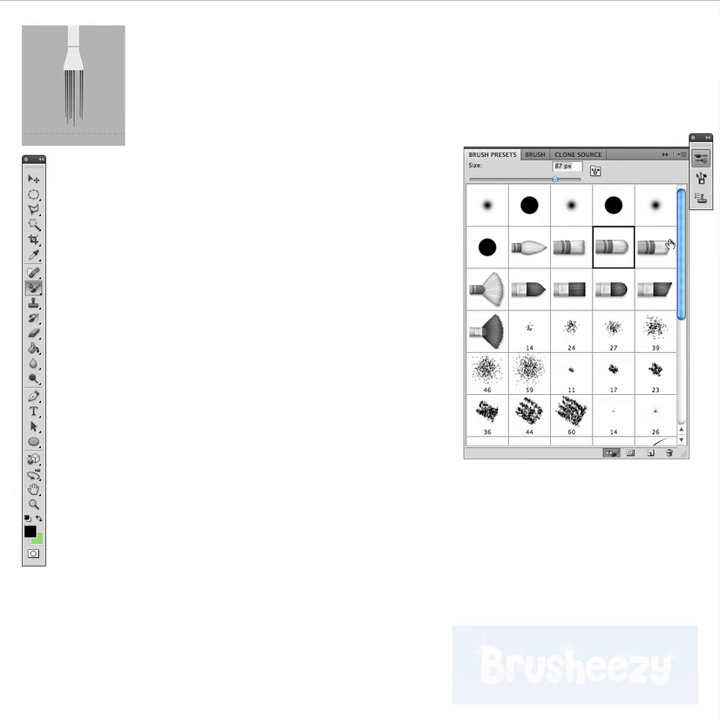
{"action": "left_click", "coordinate": [655, 248]}
{"action": "mouse_move", "coordinate": [62, 280]}
{"action": "left_mouse_down"}
{"action": "mouse_move", "coordinate": [354, 212]}
{"action": "mouse_move", "coordinate": [455, 230]}
{"action": "mouse_move", "coordinate": [455, 238]}
{"action": "left_mouse_up"}
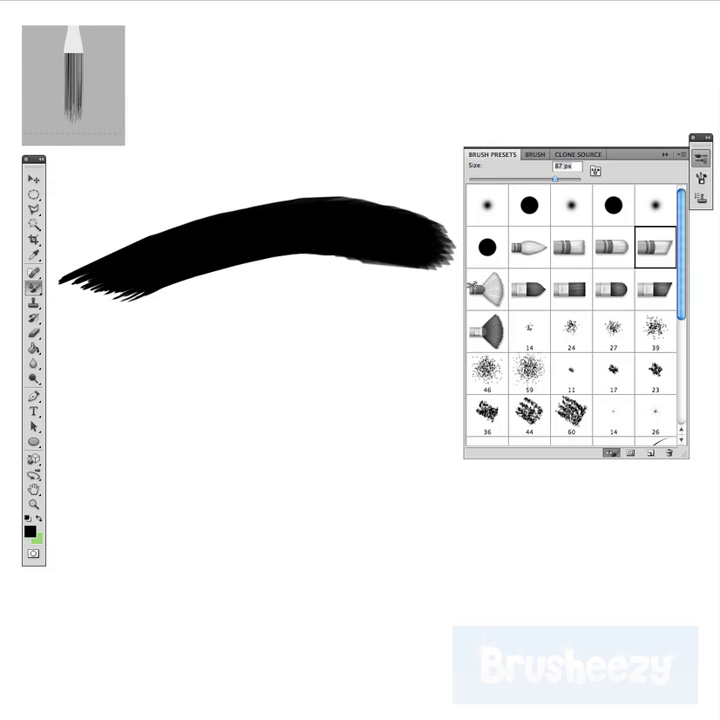
{"action": "key", "text": "ctrl+z"}
{"action": "left_click", "coordinate": [487, 289]}
{"action": "mouse_move", "coordinate": [172, 294]}
{"action": "left_mouse_down"}
{"action": "mouse_move", "coordinate": [287, 262]}
{"action": "mouse_move", "coordinate": [389, 265]}
{"action": "mouse_move", "coordinate": [410, 275]}
{"action": "mouse_move", "coordinate": [308, 252]}
{"action": "mouse_move", "coordinate": [230, 262]}
{"action": "mouse_move", "coordinate": [120, 320]}
{"action": "mouse_move", "coordinate": [175, 290]}
{"action": "mouse_move", "coordinate": [268, 268]}
{"action": "mouse_move", "coordinate": [375, 280]}
{"action": "mouse_move", "coordinate": [395, 295]}
{"action": "mouse_move", "coordinate": [400, 288]}
{"action": "mouse_move", "coordinate": [235, 280]}
{"action": "mouse_move", "coordinate": [120, 305]}
{"action": "mouse_move", "coordinate": [160, 285]}
{"action": "mouse_move", "coordinate": [272, 262]}
{"action": "mouse_move", "coordinate": [320, 262]}
{"action": "mouse_move", "coordinate": [395, 280]}
{"action": "mouse_move", "coordinate": [389, 277]}
{"action": "mouse_move", "coordinate": [397, 270]}
{"action": "mouse_move", "coordinate": [349, 258]}
{"action": "mouse_move", "coordinate": [257, 252]}
{"action": "mouse_move", "coordinate": [104, 321]}
{"action": "left_mouse_up"}
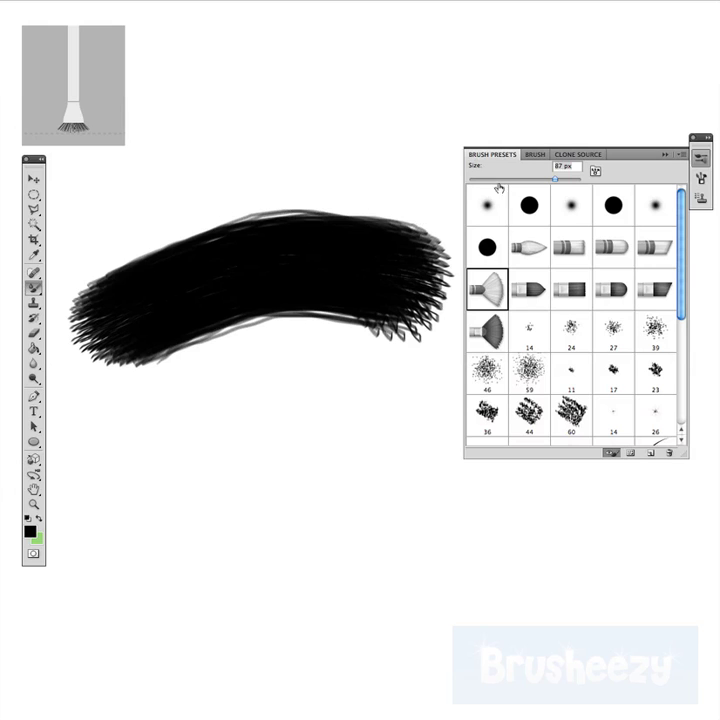
Set the Round Fan tip to 100% bristles and 252% length, then paint an arching upper-left stroke.
{"action": "key", "text": "ctrl+z"}
{"action": "left_click", "coordinate": [533, 157]}
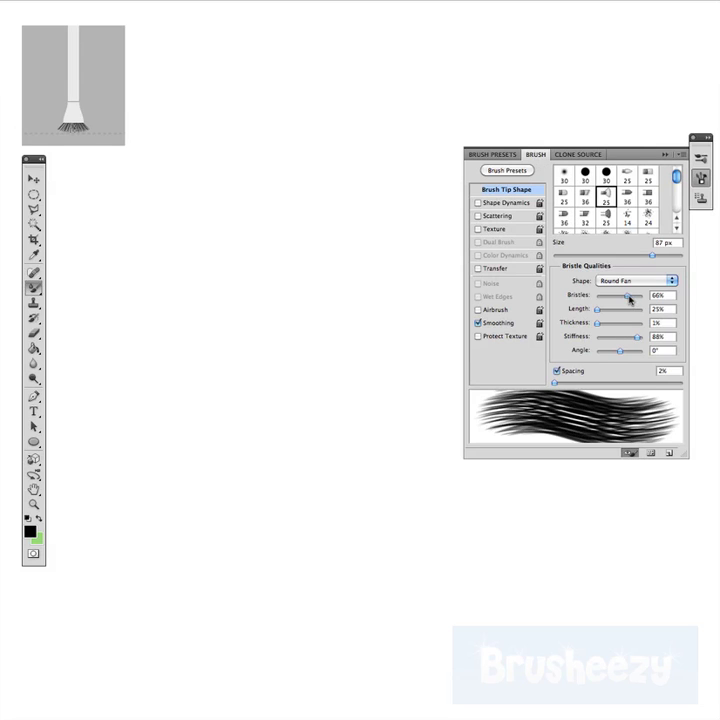
{"action": "left_click_drag", "start_coordinate": [628, 297], "coordinate": [648, 299]}
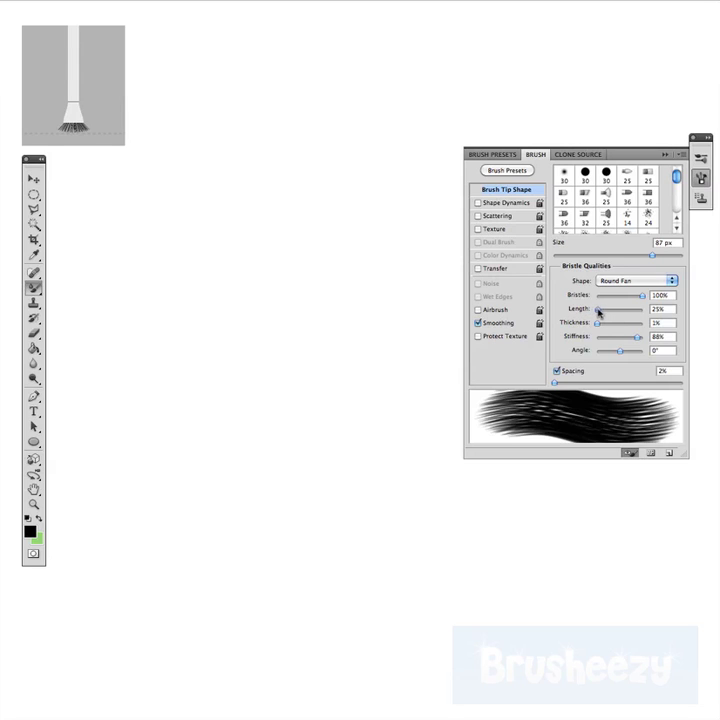
{"action": "mouse_move", "coordinate": [598, 311]}
{"action": "left_mouse_down"}
{"action": "mouse_move", "coordinate": [622, 311]}
{"action": "mouse_move", "coordinate": [600, 326]}
{"action": "mouse_move", "coordinate": [611, 326]}
{"action": "left_mouse_up"}
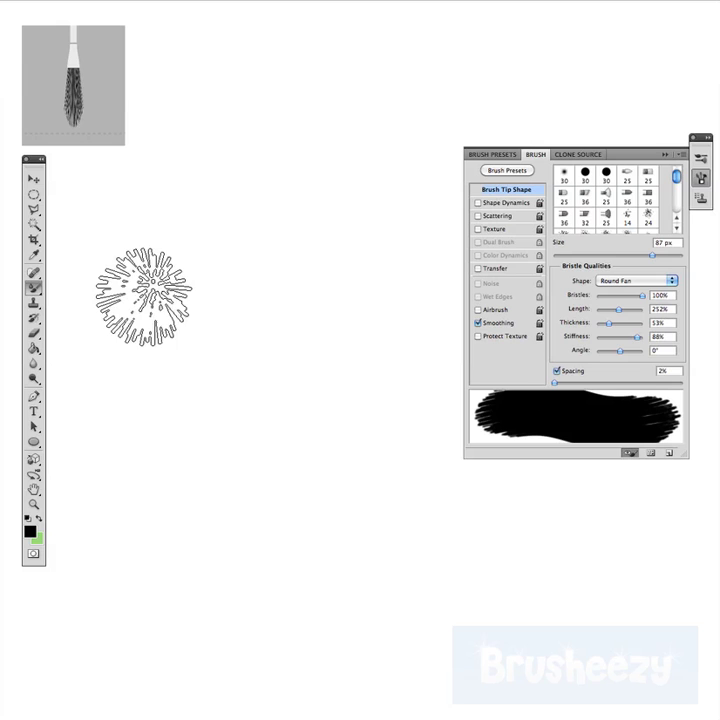
{"action": "mouse_move", "coordinate": [141, 294]}
{"action": "left_mouse_down"}
{"action": "mouse_move", "coordinate": [180, 217]}
{"action": "mouse_move", "coordinate": [262, 193]}
{"action": "mouse_move", "coordinate": [386, 217]}
{"action": "mouse_move", "coordinate": [431, 297]}
{"action": "mouse_move", "coordinate": [431, 386]}
{"action": "mouse_move", "coordinate": [463, 122]}
{"action": "mouse_move", "coordinate": [400, 110]}
{"action": "left_mouse_up"}
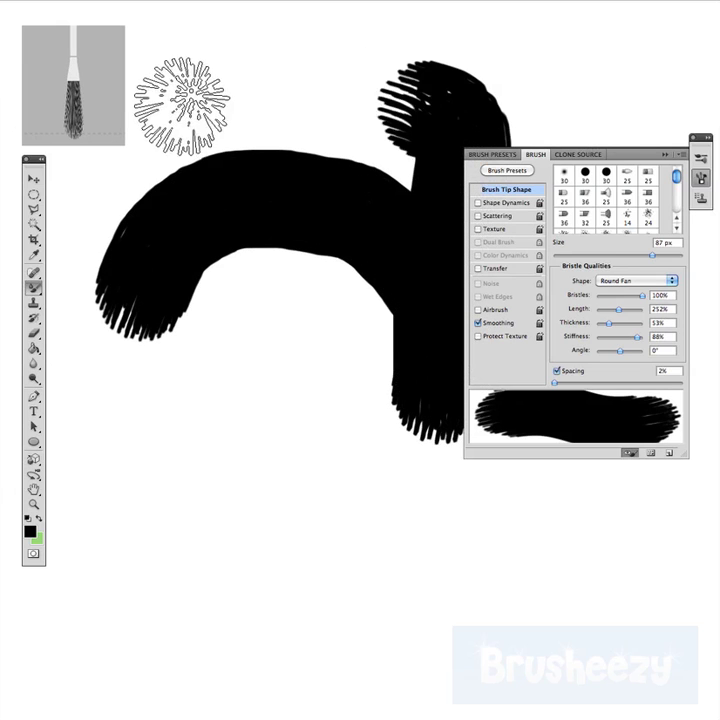
{"action": "mouse_move", "coordinate": [180, 104]}
{"action": "left_mouse_down"}
{"action": "mouse_move", "coordinate": [233, 153]}
{"action": "mouse_move", "coordinate": [320, 160]}
{"action": "mouse_move", "coordinate": [313, 161]}
{"action": "left_mouse_up"}
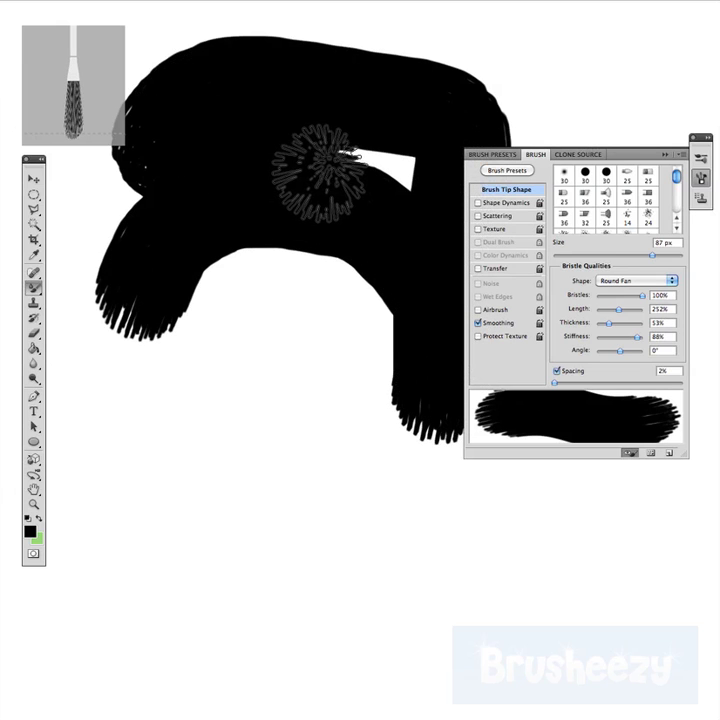
Choose the 36 px Round Angle tip, undo a test stroke, and paint a top-to-bottom black zigzag.
{"action": "left_click", "coordinate": [583, 197]}
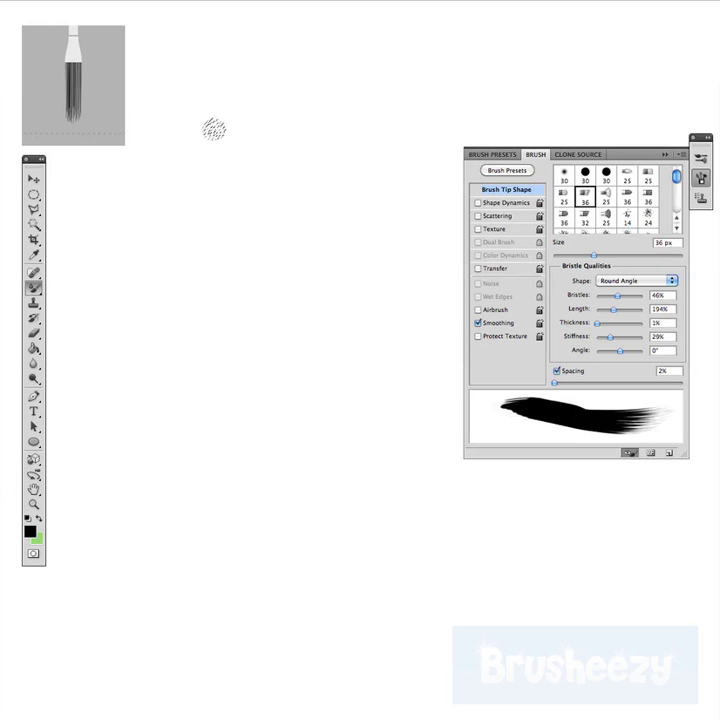
{"action": "mouse_move", "coordinate": [214, 129]}
{"action": "left_mouse_down"}
{"action": "mouse_move", "coordinate": [369, 136]}
{"action": "mouse_move", "coordinate": [380, 160]}
{"action": "mouse_move", "coordinate": [232, 196]}
{"action": "mouse_move", "coordinate": [199, 215]}
{"action": "mouse_move", "coordinate": [196, 233]}
{"action": "mouse_move", "coordinate": [337, 266]}
{"action": "mouse_move", "coordinate": [350, 287]}
{"action": "mouse_move", "coordinate": [335, 313]}
{"action": "mouse_move", "coordinate": [172, 378]}
{"action": "mouse_move", "coordinate": [160, 418]}
{"action": "mouse_move", "coordinate": [344, 465]}
{"action": "mouse_move", "coordinate": [313, 508]}
{"action": "mouse_move", "coordinate": [246, 525]}
{"action": "mouse_move", "coordinate": [140, 522]}
{"action": "left_mouse_up"}
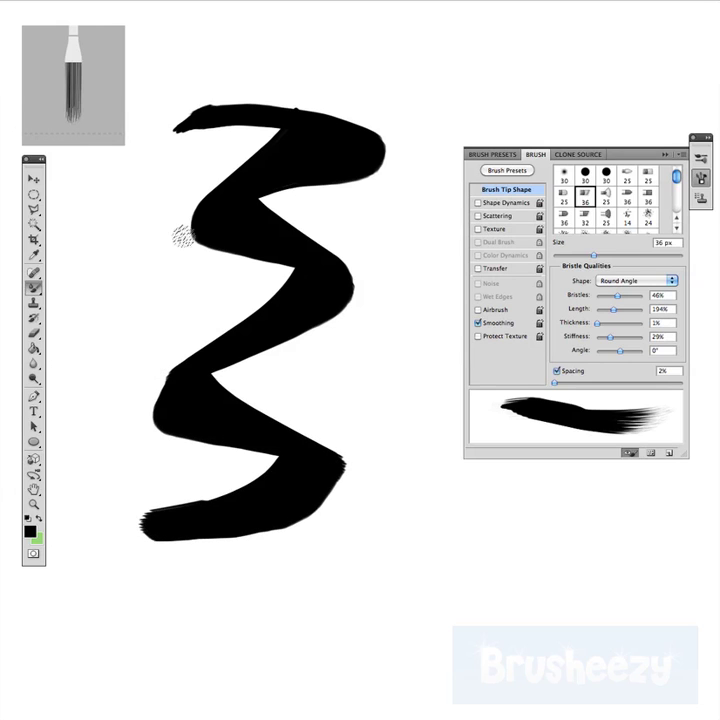
{"action": "key", "text": "super+z"}
{"action": "mouse_move", "coordinate": [152, 78]}
{"action": "left_mouse_down"}
{"action": "mouse_move", "coordinate": [351, 62]}
{"action": "mouse_move", "coordinate": [416, 86]}
{"action": "mouse_move", "coordinate": [396, 100]}
{"action": "mouse_move", "coordinate": [252, 140]}
{"action": "mouse_move", "coordinate": [173, 173]}
{"action": "mouse_move", "coordinate": [162, 208]}
{"action": "mouse_move", "coordinate": [384, 276]}
{"action": "mouse_move", "coordinate": [382, 338]}
{"action": "mouse_move", "coordinate": [212, 412]}
{"action": "mouse_move", "coordinate": [193, 428]}
{"action": "mouse_move", "coordinate": [175, 466]}
{"action": "mouse_move", "coordinate": [343, 496]}
{"action": "mouse_move", "coordinate": [402, 524]}
{"action": "mouse_move", "coordinate": [282, 582]}
{"action": "mouse_move", "coordinate": [128, 628]}
{"action": "left_mouse_up"}
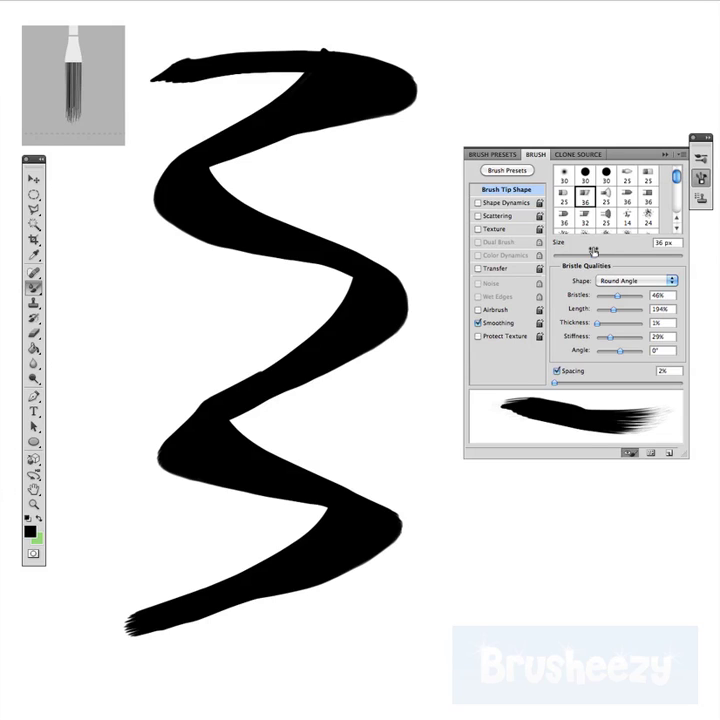
Undo the zigzag to reveal the red, blue and green circles, and collapse the Brush panel.
{"action": "key", "text": "super+z"}
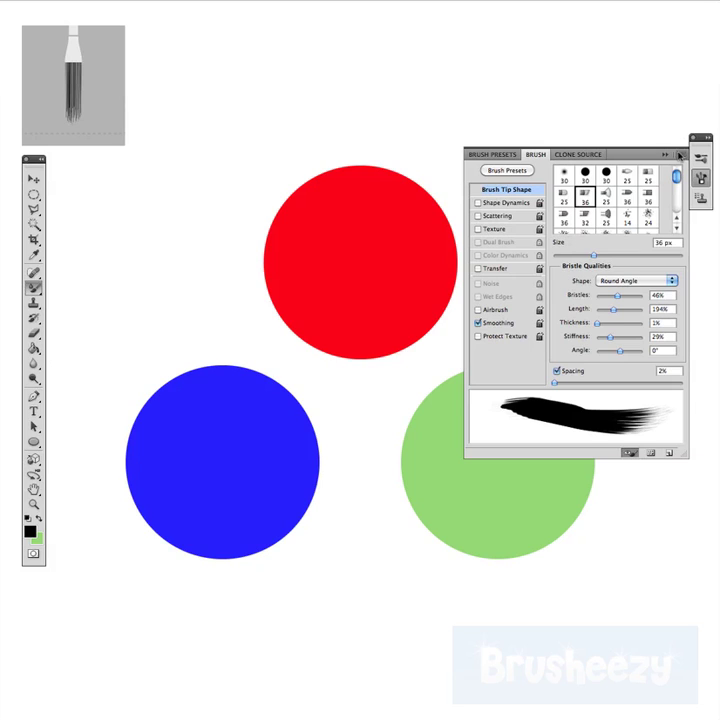
{"action": "left_click", "coordinate": [666, 156]}
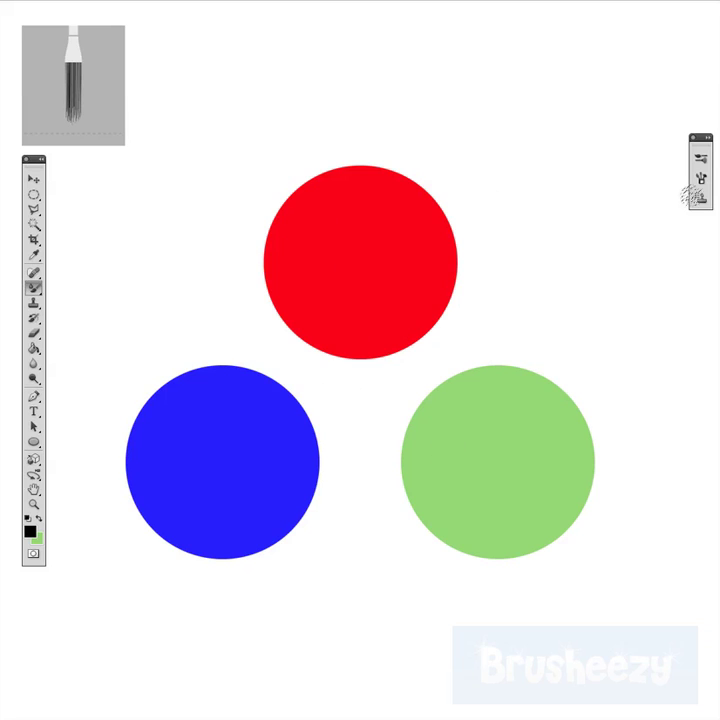
Choose the Round Blunt bristle preset at 79 px and show its bristle qualities.
{"action": "left_click", "coordinate": [700, 158]}
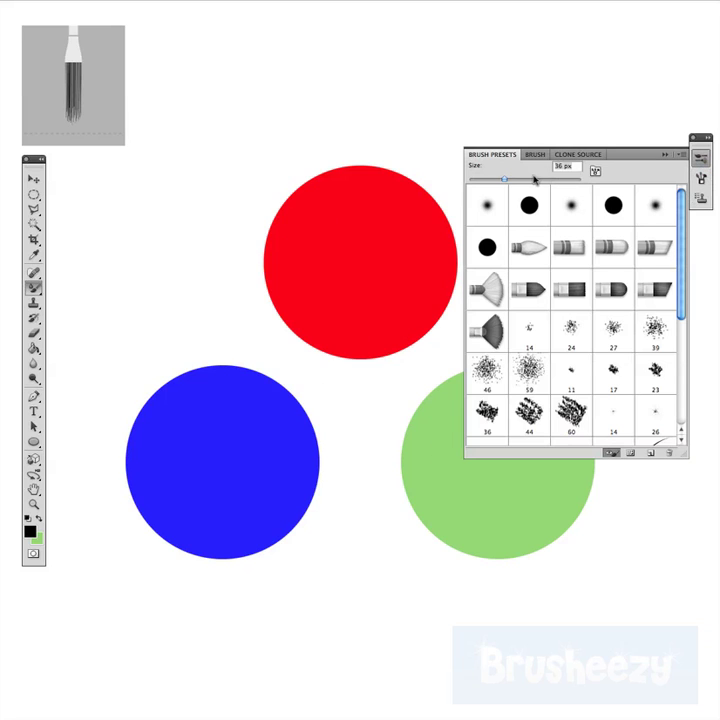
{"action": "left_click_drag", "start_coordinate": [538, 180], "coordinate": [548, 180]}
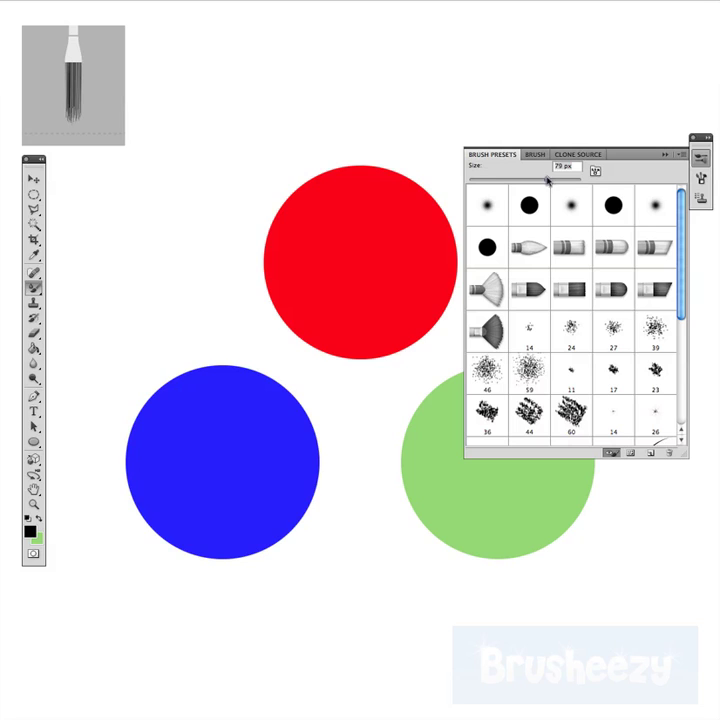
{"action": "left_click", "coordinate": [565, 249]}
{"action": "left_click", "coordinate": [535, 154]}
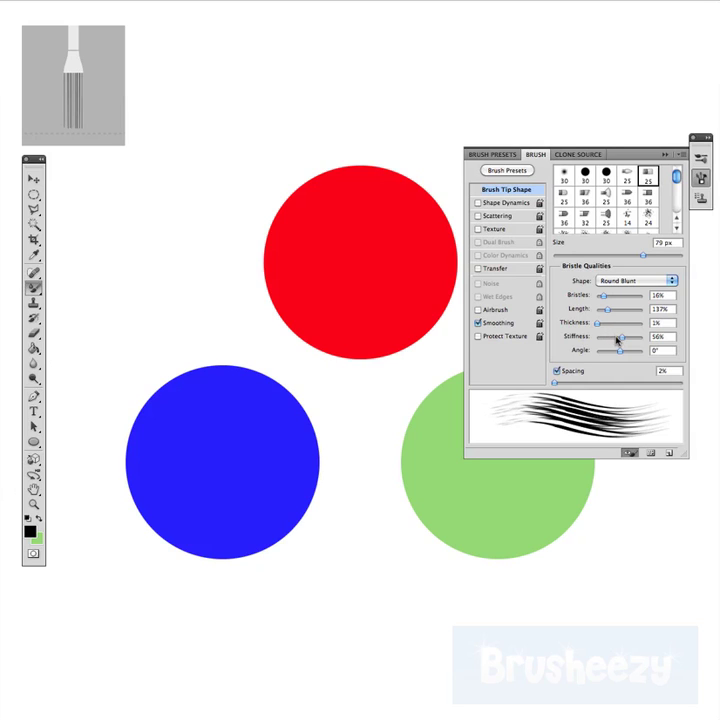
Set stiffness 1%, thickness 93%, bristles 100% and length 53%, then collapse the panel.
{"action": "mouse_move", "coordinate": [621, 341]}
{"action": "left_mouse_down"}
{"action": "mouse_move", "coordinate": [597, 342]}
{"action": "mouse_move", "coordinate": [620, 327]}
{"action": "mouse_move", "coordinate": [611, 330]}
{"action": "left_mouse_up"}
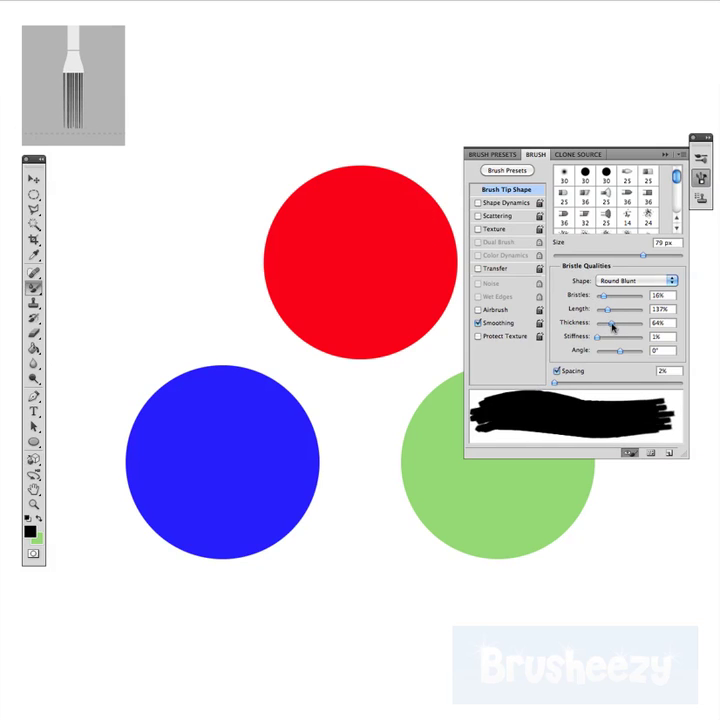
{"action": "mouse_move", "coordinate": [612, 328]}
{"action": "left_mouse_down"}
{"action": "mouse_move", "coordinate": [620, 325]}
{"action": "mouse_move", "coordinate": [595, 299]}
{"action": "mouse_move", "coordinate": [614, 299]}
{"action": "mouse_move", "coordinate": [608, 299]}
{"action": "left_mouse_up"}
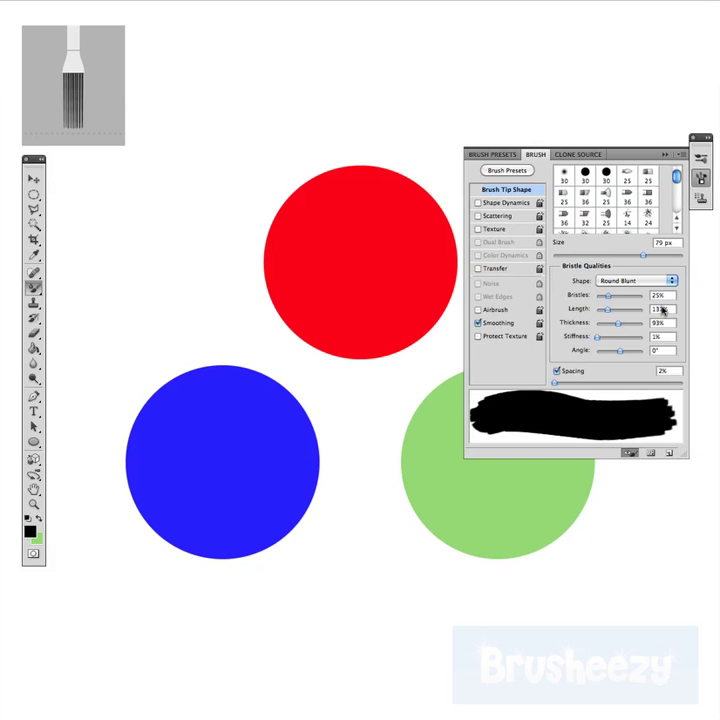
{"action": "key", "text": "shift+Tab"}
{"action": "type", "text": "100"}
{"action": "key", "text": "Tab"}
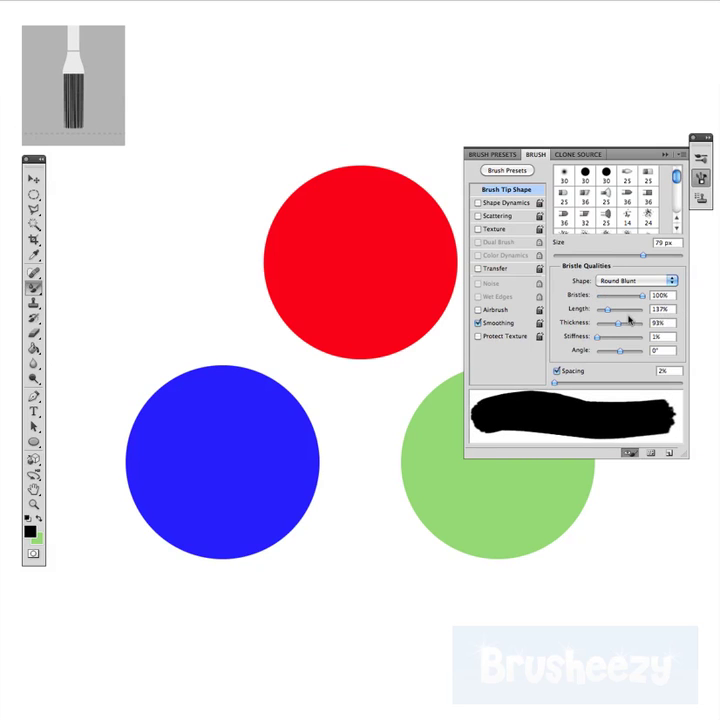
{"action": "left_click_drag", "start_coordinate": [608, 311], "coordinate": [600, 314]}
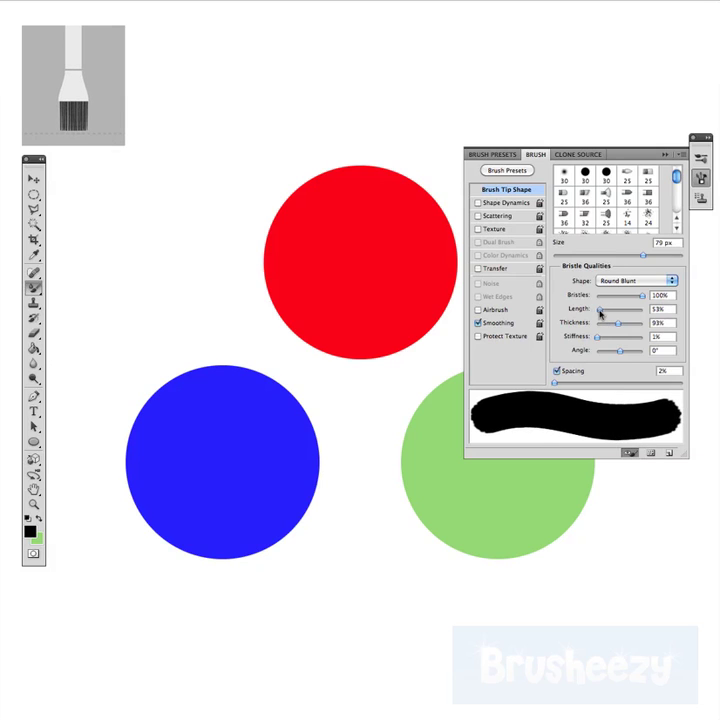
{"action": "left_click", "coordinate": [663, 157]}
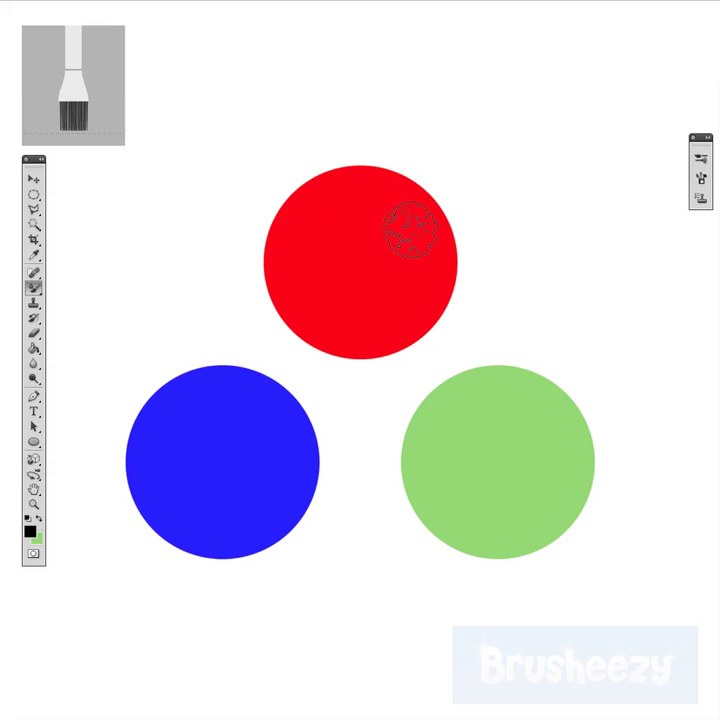
Swirl the red circle, drag green and blue paint into it, and rework the brown centre.
{"action": "mouse_move", "coordinate": [362, 217]}
{"action": "left_mouse_down"}
{"action": "mouse_move", "coordinate": [335, 244]}
{"action": "mouse_move", "coordinate": [330, 259]}
{"action": "mouse_move", "coordinate": [353, 270]}
{"action": "mouse_move", "coordinate": [400, 254]}
{"action": "mouse_move", "coordinate": [375, 212]}
{"action": "mouse_move", "coordinate": [348, 204]}
{"action": "mouse_move", "coordinate": [325, 220]}
{"action": "mouse_move", "coordinate": [318, 243]}
{"action": "mouse_move", "coordinate": [346, 289]}
{"action": "mouse_move", "coordinate": [388, 279]}
{"action": "mouse_move", "coordinate": [409, 244]}
{"action": "mouse_move", "coordinate": [382, 201]}
{"action": "mouse_move", "coordinate": [328, 203]}
{"action": "mouse_move", "coordinate": [309, 240]}
{"action": "mouse_move", "coordinate": [313, 270]}
{"action": "mouse_move", "coordinate": [354, 309]}
{"action": "mouse_move", "coordinate": [426, 271]}
{"action": "mouse_move", "coordinate": [440, 235]}
{"action": "mouse_move", "coordinate": [398, 197]}
{"action": "mouse_move", "coordinate": [378, 205]}
{"action": "mouse_move", "coordinate": [396, 259]}
{"action": "left_mouse_up"}
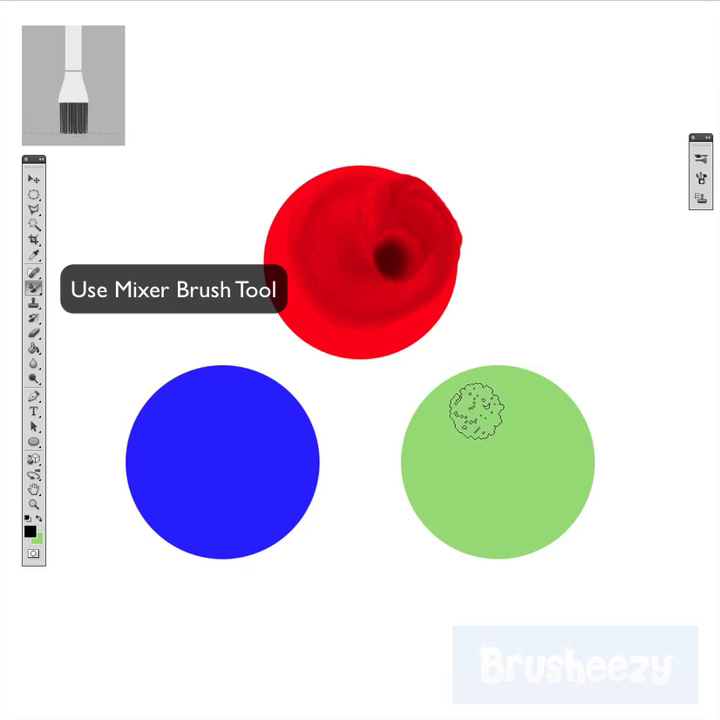
{"action": "mouse_move", "coordinate": [477, 415]}
{"action": "left_mouse_down"}
{"action": "mouse_move", "coordinate": [365, 264]}
{"action": "mouse_move", "coordinate": [325, 258]}
{"action": "mouse_move", "coordinate": [297, 265]}
{"action": "mouse_move", "coordinate": [282, 310]}
{"action": "mouse_move", "coordinate": [349, 327]}
{"action": "mouse_move", "coordinate": [390, 310]}
{"action": "mouse_move", "coordinate": [412, 285]}
{"action": "mouse_move", "coordinate": [417, 260]}
{"action": "mouse_move", "coordinate": [385, 208]}
{"action": "mouse_move", "coordinate": [347, 188]}
{"action": "mouse_move", "coordinate": [312, 195]}
{"action": "mouse_move", "coordinate": [290, 215]}
{"action": "mouse_move", "coordinate": [289, 248]}
{"action": "mouse_move", "coordinate": [309, 270]}
{"action": "mouse_move", "coordinate": [350, 258]}
{"action": "mouse_move", "coordinate": [377, 238]}
{"action": "mouse_move", "coordinate": [372, 222]}
{"action": "mouse_move", "coordinate": [335, 235]}
{"action": "left_mouse_up"}
{"action": "mouse_move", "coordinate": [243, 423]}
{"action": "left_mouse_down"}
{"action": "mouse_move", "coordinate": [156, 420]}
{"action": "mouse_move", "coordinate": [160, 476]}
{"action": "mouse_move", "coordinate": [193, 496]}
{"action": "mouse_move", "coordinate": [263, 450]}
{"action": "mouse_move", "coordinate": [266, 425]}
{"action": "mouse_move", "coordinate": [224, 397]}
{"action": "mouse_move", "coordinate": [199, 419]}
{"action": "mouse_move", "coordinate": [208, 446]}
{"action": "mouse_move", "coordinate": [245, 440]}
{"action": "mouse_move", "coordinate": [242, 392]}
{"action": "mouse_move", "coordinate": [234, 391]}
{"action": "mouse_move", "coordinate": [232, 400]}
{"action": "mouse_move", "coordinate": [291, 392]}
{"action": "mouse_move", "coordinate": [325, 325]}
{"action": "mouse_move", "coordinate": [335, 275]}
{"action": "mouse_move", "coordinate": [290, 338]}
{"action": "mouse_move", "coordinate": [321, 291]}
{"action": "mouse_move", "coordinate": [390, 283]}
{"action": "mouse_move", "coordinate": [374, 326]}
{"action": "mouse_move", "coordinate": [320, 293]}
{"action": "mouse_move", "coordinate": [303, 262]}
{"action": "mouse_move", "coordinate": [333, 243]}
{"action": "mouse_move", "coordinate": [371, 263]}
{"action": "mouse_move", "coordinate": [374, 298]}
{"action": "mouse_move", "coordinate": [385, 315]}
{"action": "mouse_move", "coordinate": [417, 263]}
{"action": "mouse_move", "coordinate": [342, 229]}
{"action": "mouse_move", "coordinate": [313, 276]}
{"action": "mouse_move", "coordinate": [323, 293]}
{"action": "mouse_move", "coordinate": [368, 317]}
{"action": "mouse_move", "coordinate": [414, 257]}
{"action": "mouse_move", "coordinate": [398, 242]}
{"action": "mouse_move", "coordinate": [343, 233]}
{"action": "mouse_move", "coordinate": [330, 240]}
{"action": "mouse_move", "coordinate": [323, 272]}
{"action": "mouse_move", "coordinate": [324, 296]}
{"action": "mouse_move", "coordinate": [333, 304]}
{"action": "mouse_move", "coordinate": [362, 305]}
{"action": "mouse_move", "coordinate": [389, 292]}
{"action": "mouse_move", "coordinate": [403, 252]}
{"action": "mouse_move", "coordinate": [381, 222]}
{"action": "mouse_move", "coordinate": [358, 218]}
{"action": "mouse_move", "coordinate": [332, 232]}
{"action": "mouse_move", "coordinate": [325, 249]}
{"action": "mouse_move", "coordinate": [328, 297]}
{"action": "mouse_move", "coordinate": [384, 298]}
{"action": "mouse_move", "coordinate": [411, 266]}
{"action": "mouse_move", "coordinate": [409, 238]}
{"action": "mouse_move", "coordinate": [364, 212]}
{"action": "mouse_move", "coordinate": [336, 223]}
{"action": "mouse_move", "coordinate": [314, 258]}
{"action": "mouse_move", "coordinate": [317, 286]}
{"action": "mouse_move", "coordinate": [325, 309]}
{"action": "mouse_move", "coordinate": [388, 280]}
{"action": "left_mouse_up"}
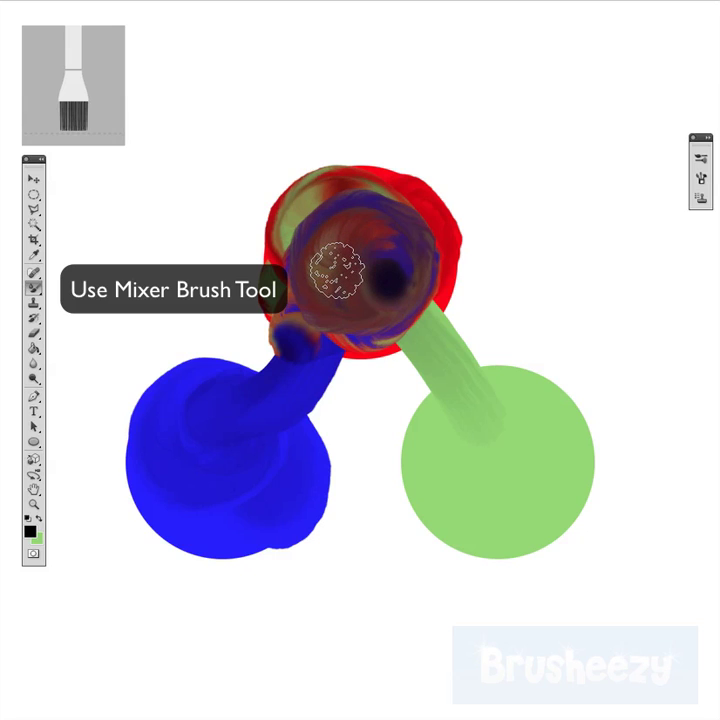
{"action": "mouse_move", "coordinate": [338, 270]}
{"action": "left_mouse_down"}
{"action": "mouse_move", "coordinate": [391, 297]}
{"action": "mouse_move", "coordinate": [425, 346]}
{"action": "left_mouse_up"}
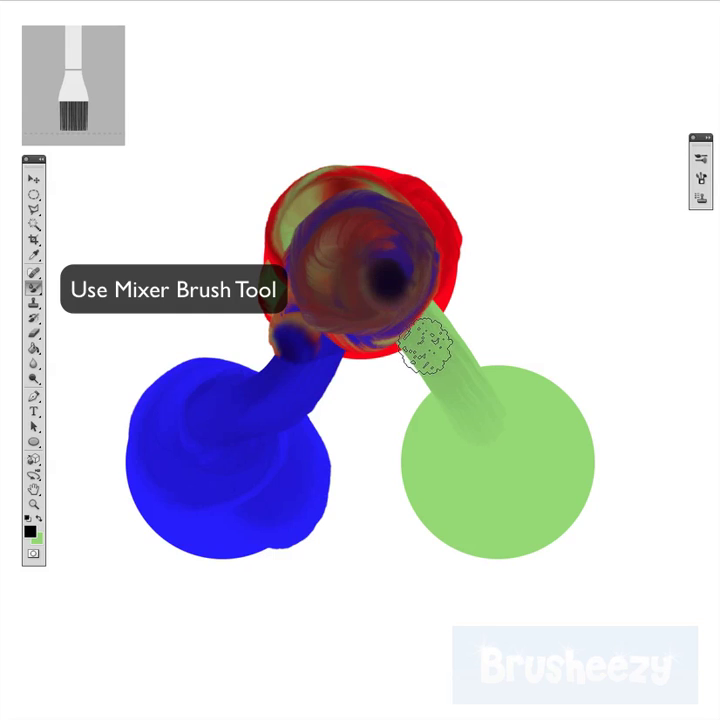